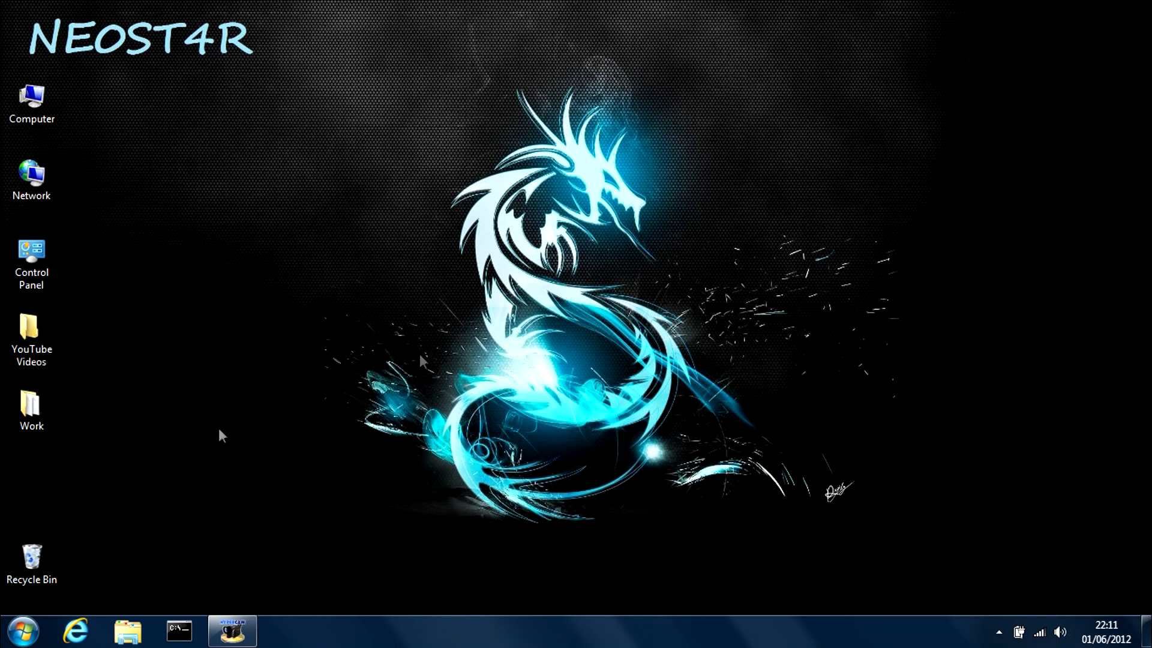
# - Launch an elevated Command Prompt via Start search for 'command', approve UAC, and centre the window
pyautogui.click(20, 630)
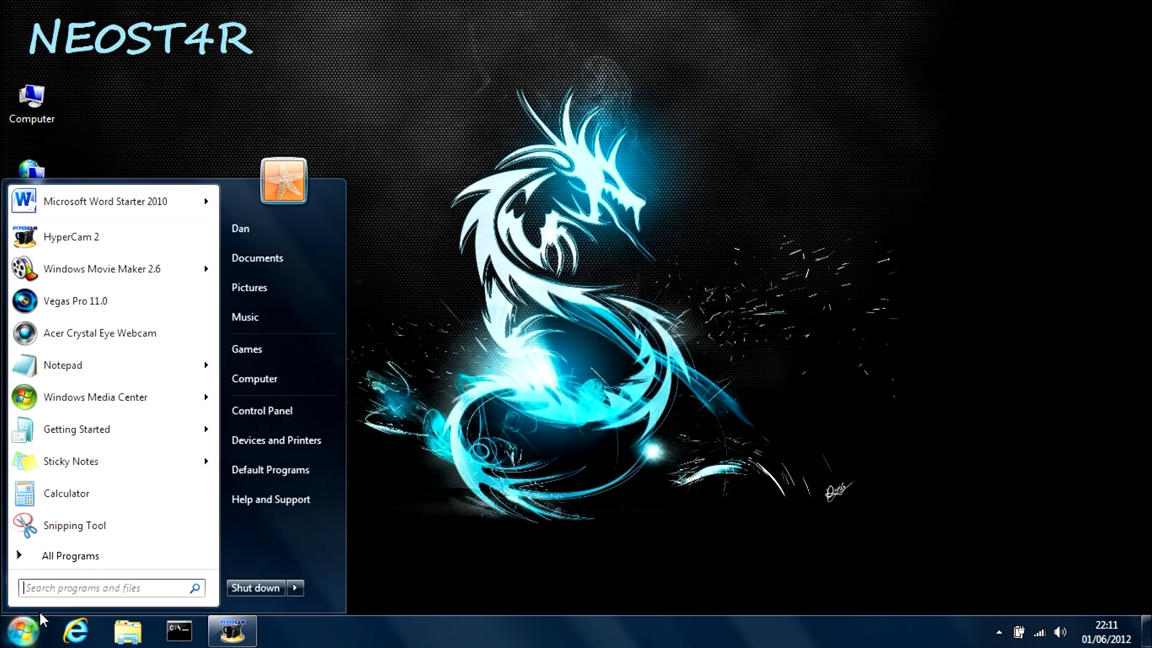
pyautogui.write('command')
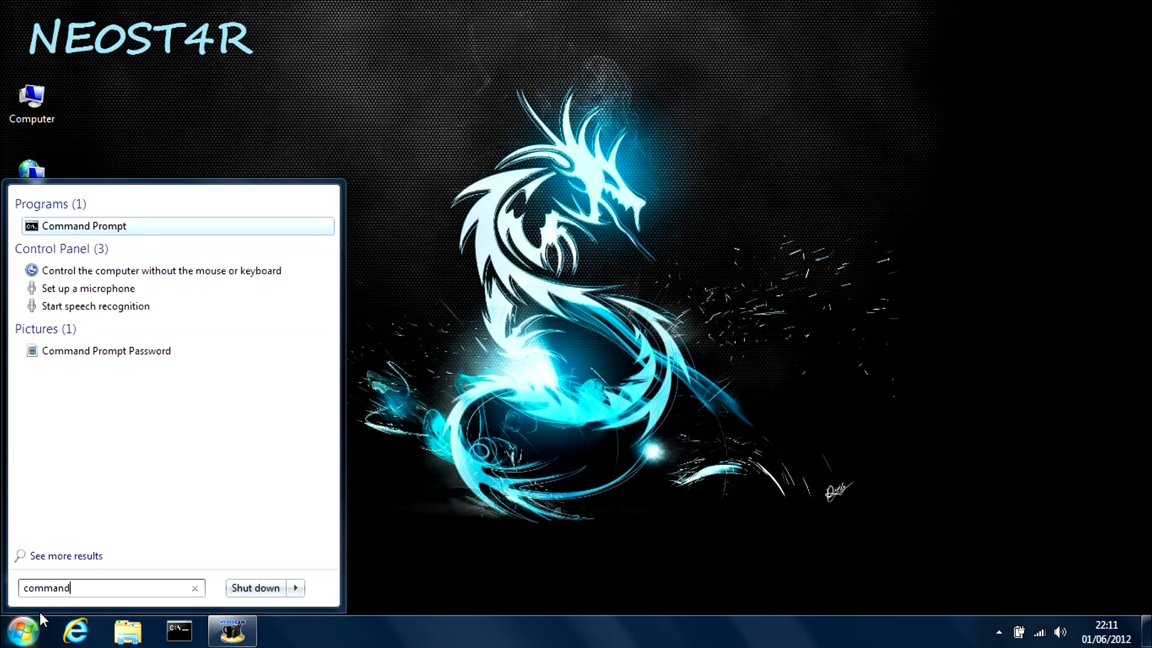
pyautogui.rightClick(126, 228)
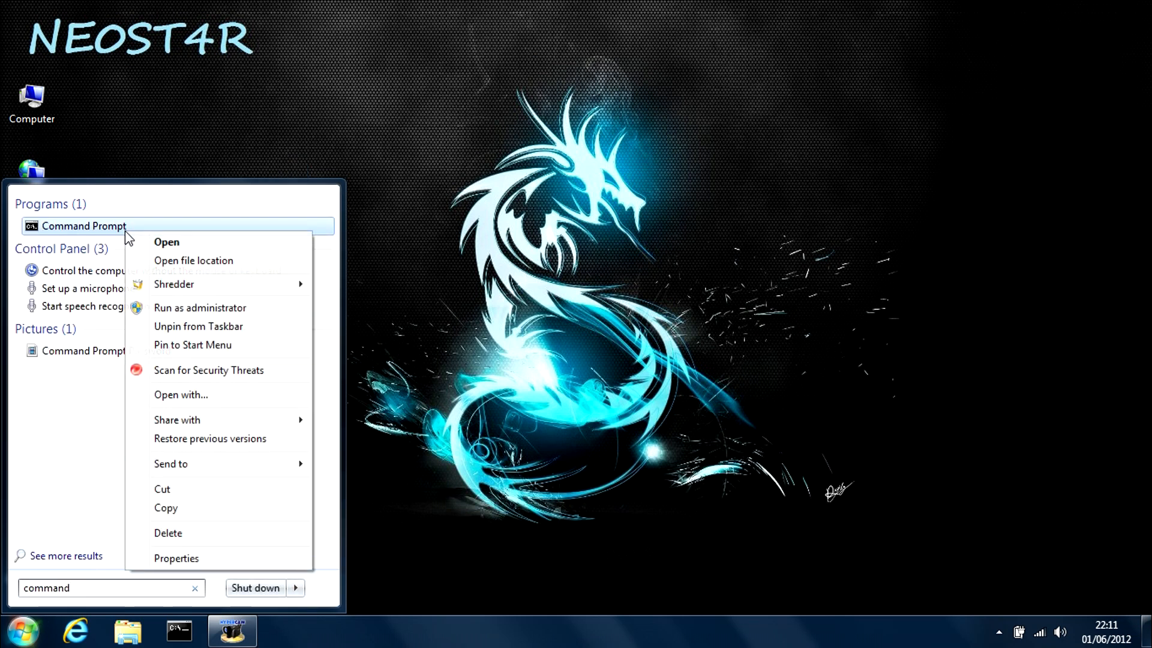
pyautogui.click(201, 308)
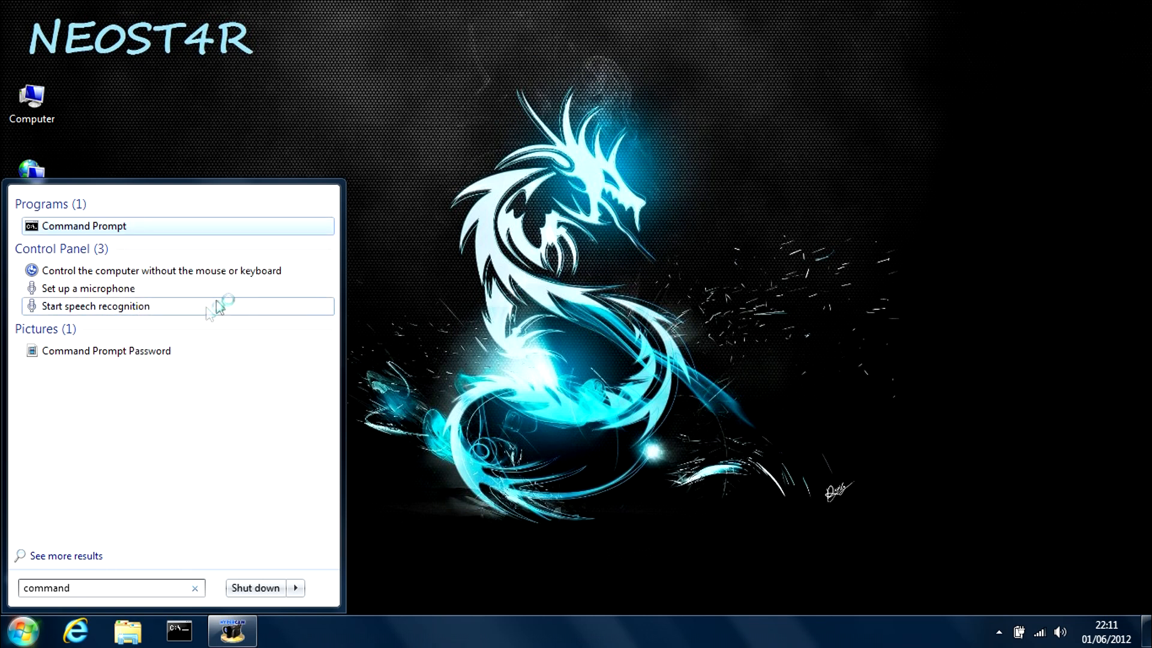
pyautogui.click(279, 380)
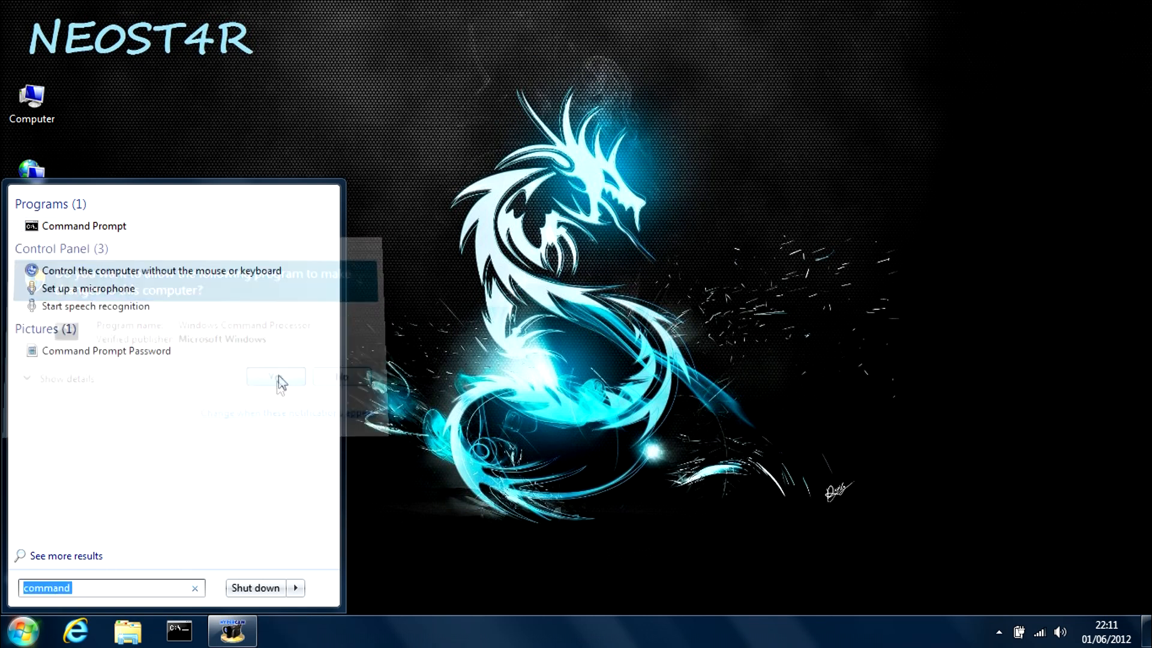
pyautogui.moveTo(378, 106); pyautogui.dragTo(565, 212)
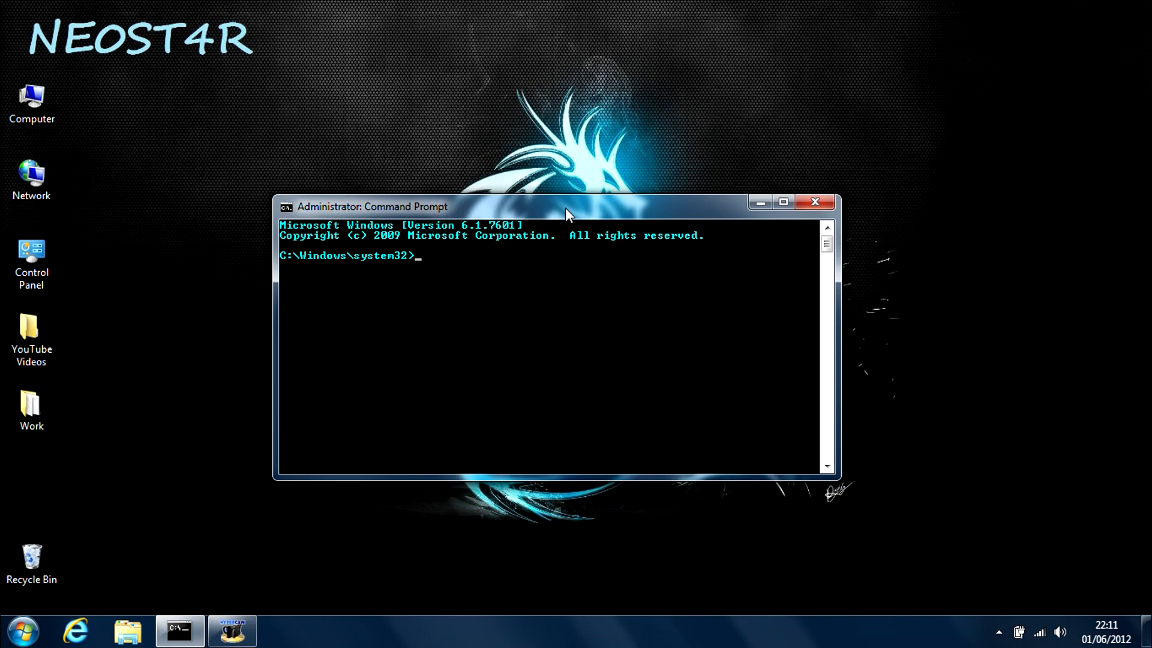
pyautogui.write('net user')
pyautogui.write(' administ')
pyautogui.write('rator ')
pyautogui.write('/acti')
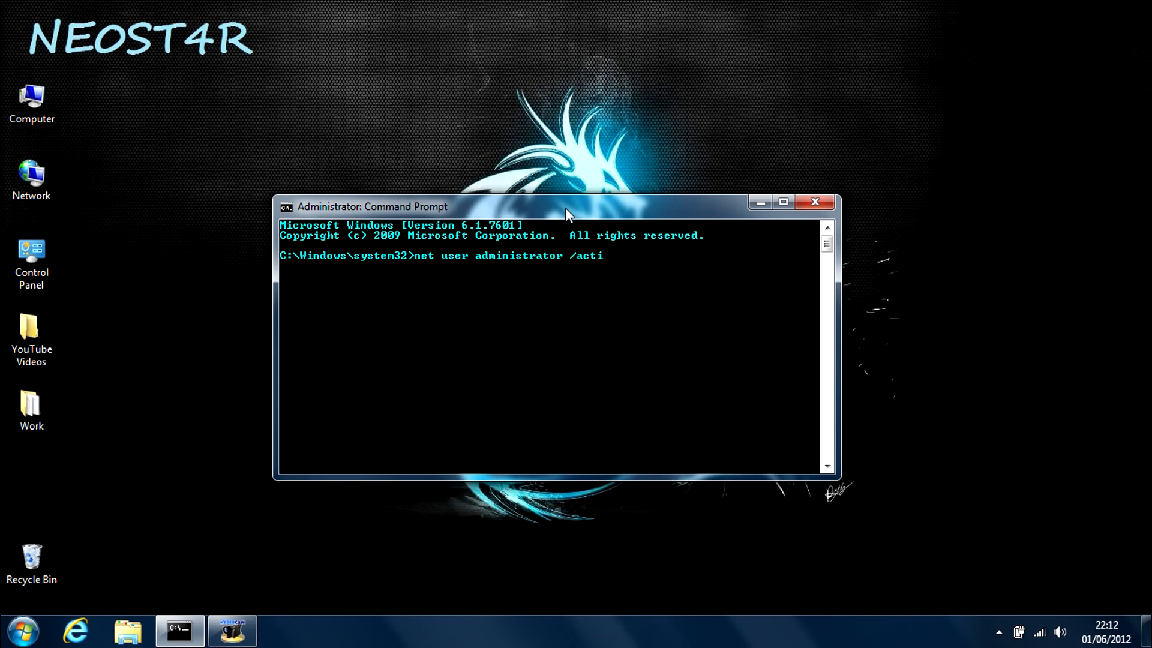
pyautogui.write('ve:yes')
# - Run net user administrator /active:yes to enable the built-in administrator account
pyautogui.press('Return')
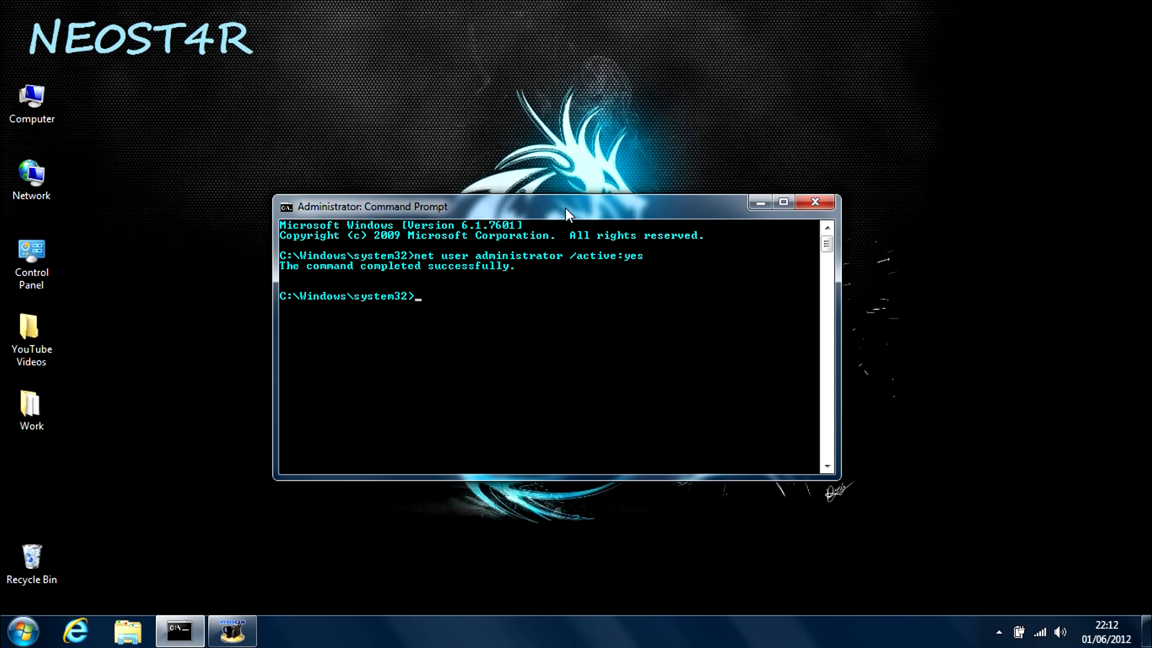
pyautogui.write('net user ')
pyautogui.write('admin')
pyautogui.write('istrato')
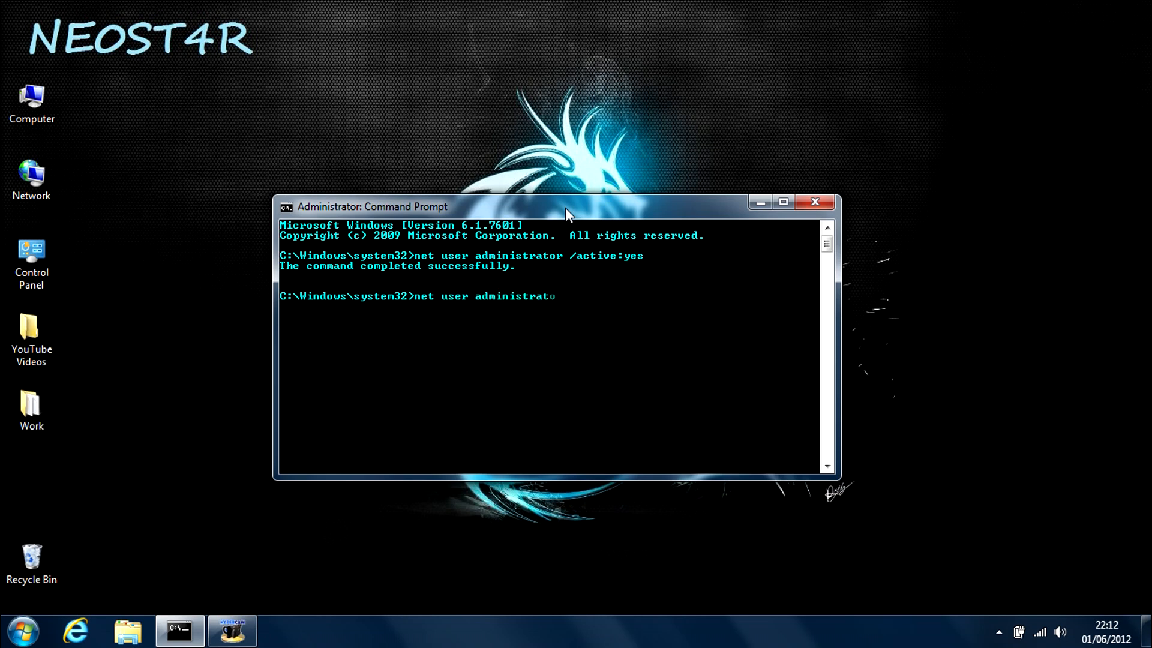
pyautogui.write('r /')
pyautogui.write('active')
pyautogui.write(':no')
# - Run net user administrator /active:no to disable the administrator account again
pyautogui.press('Return')
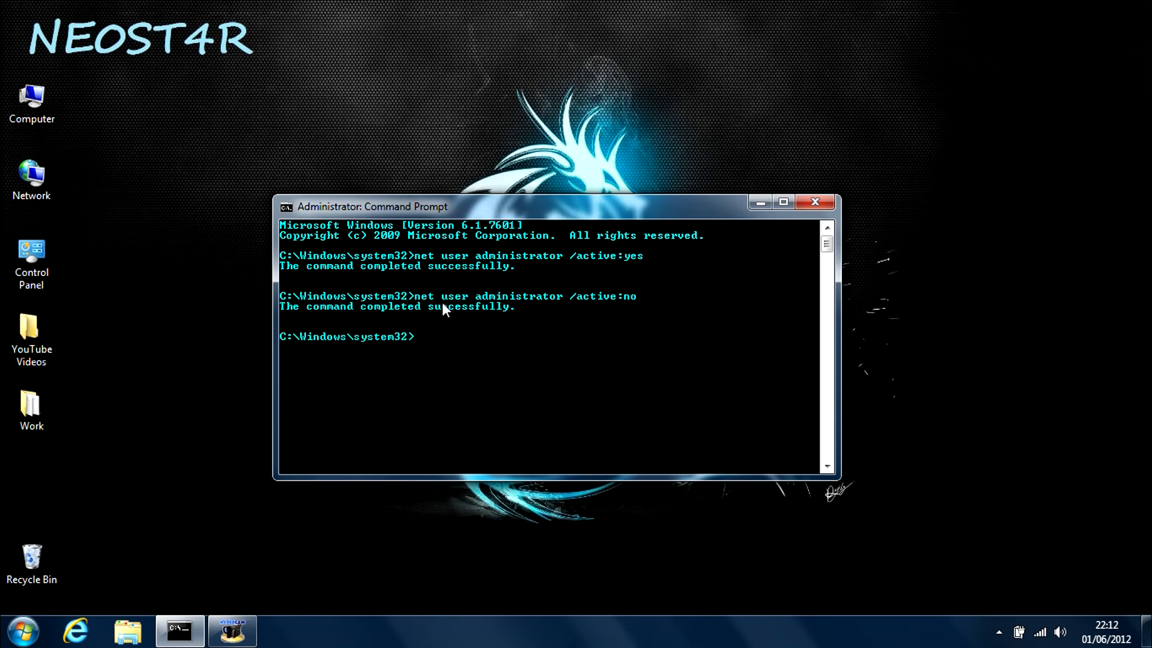
# - Close the Command Prompt window, returning to the desktop
pyautogui.click(815, 202)
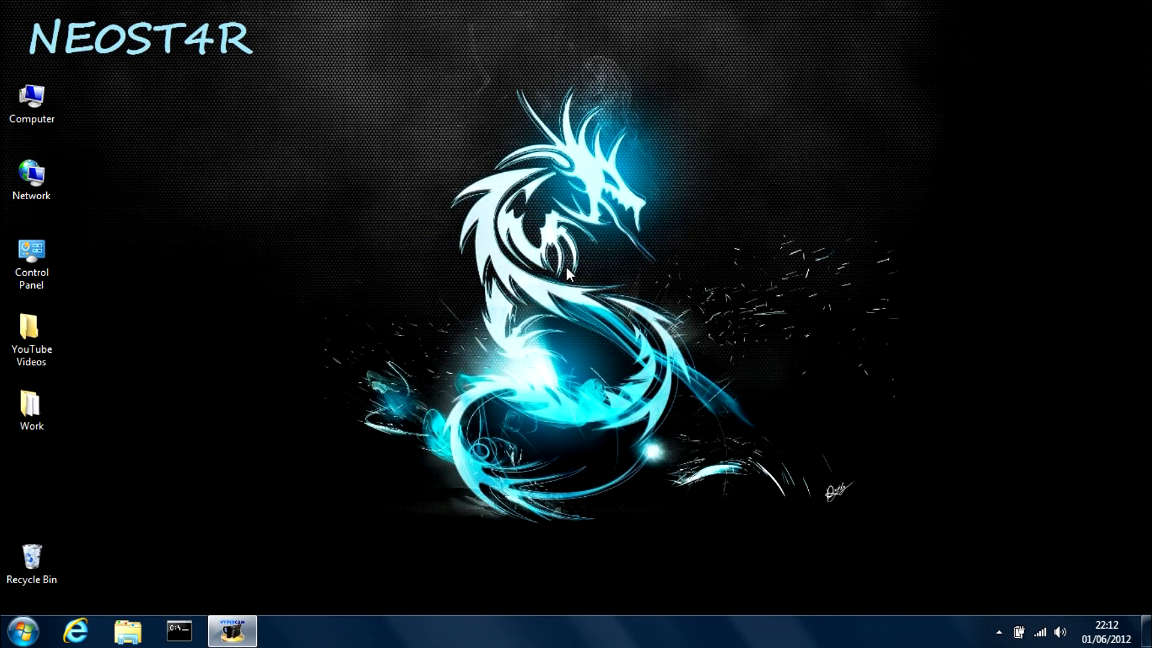